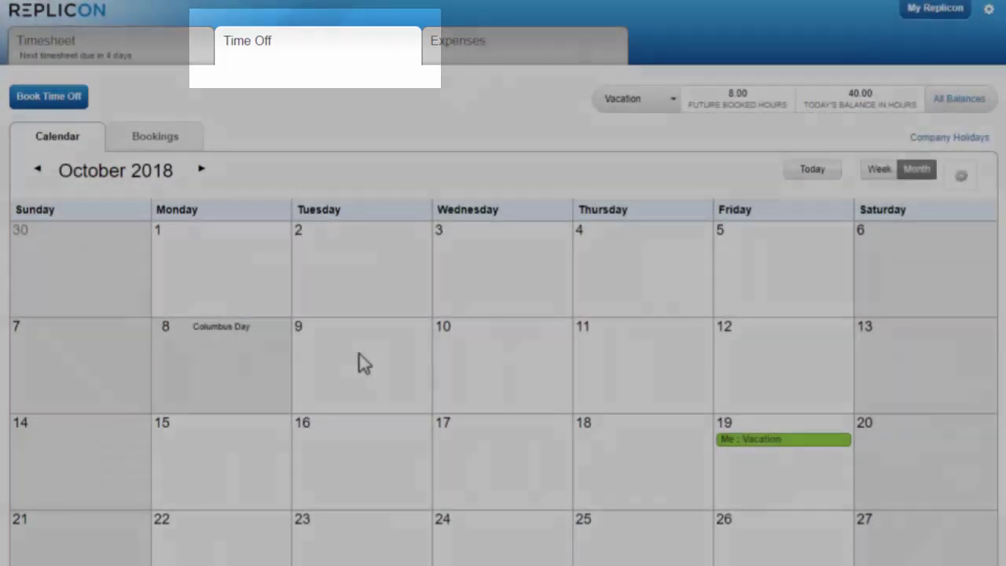
Step: Start a Vacation booking for Oct 9, 2018 as a 1/2 Day with a start time of 10:00 am
click(359, 359)
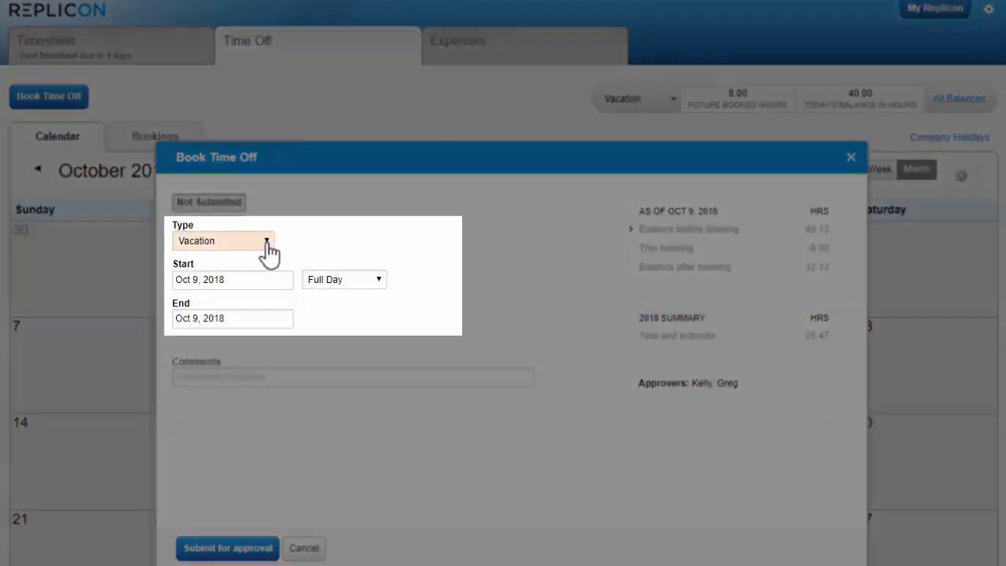
click(266, 243)
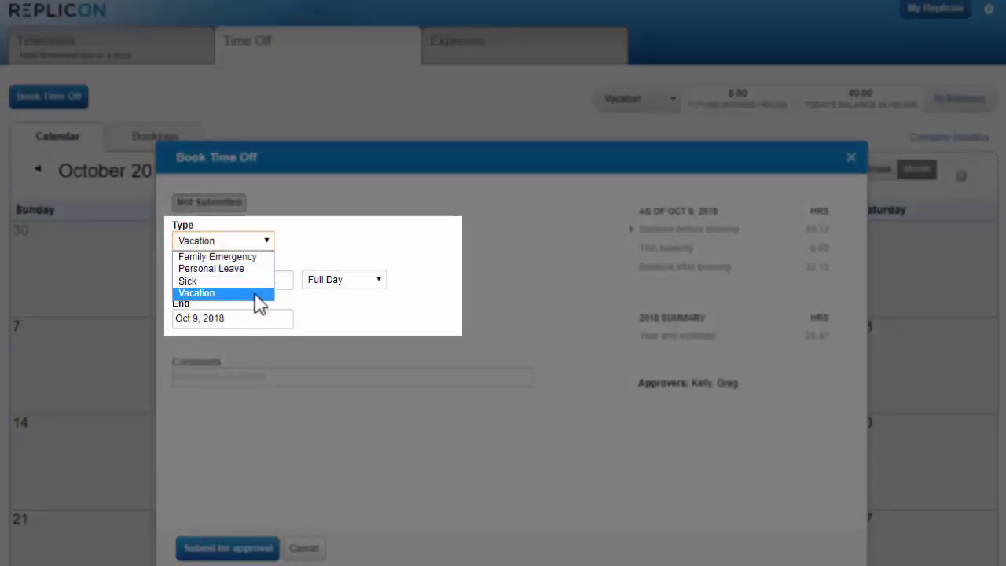
click(259, 295)
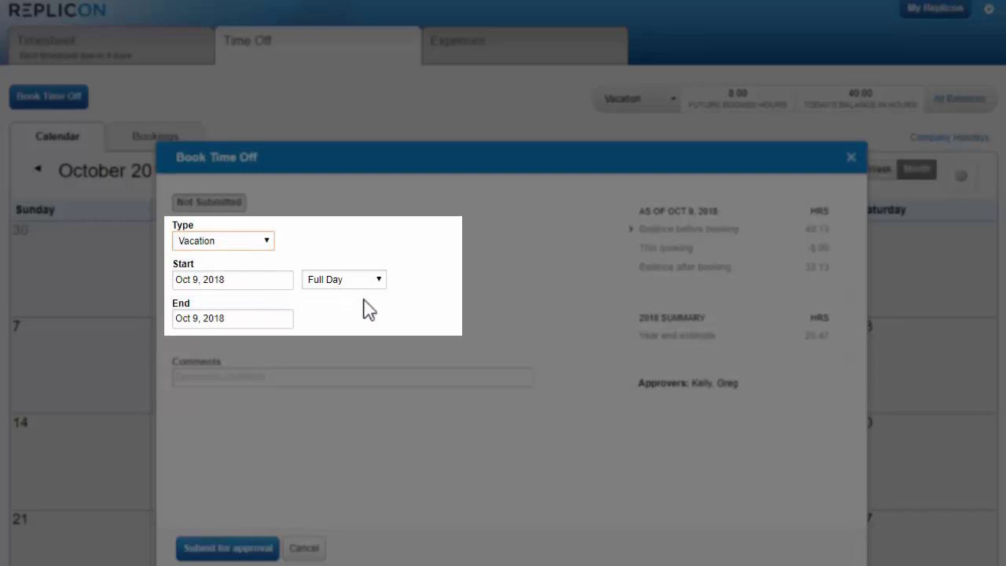
click(378, 280)
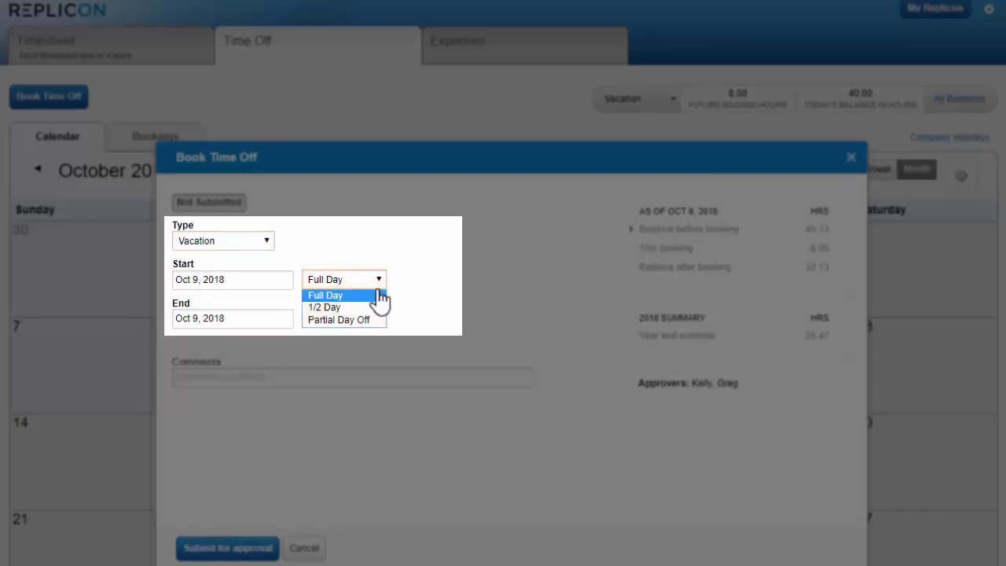
click(374, 308)
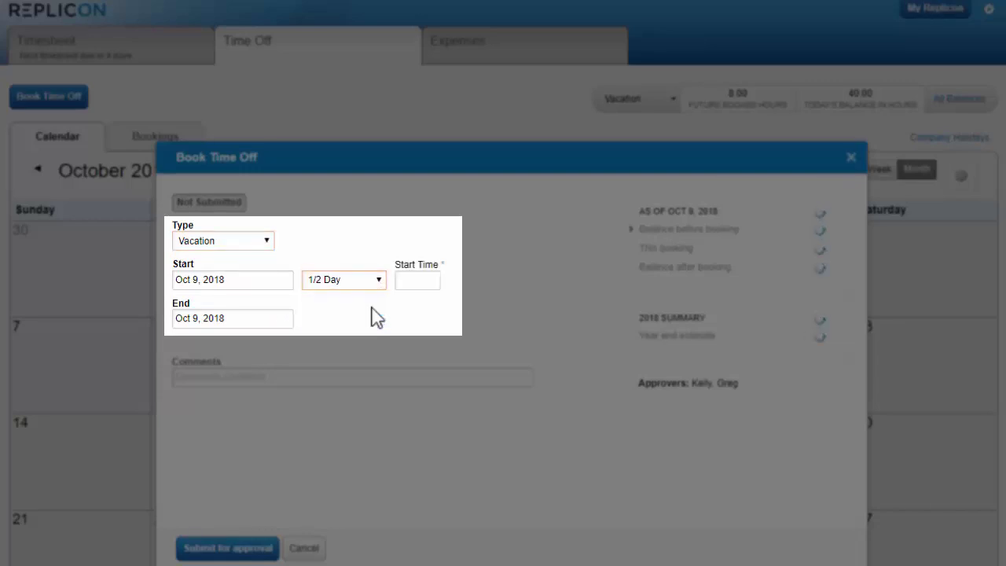
click(418, 280)
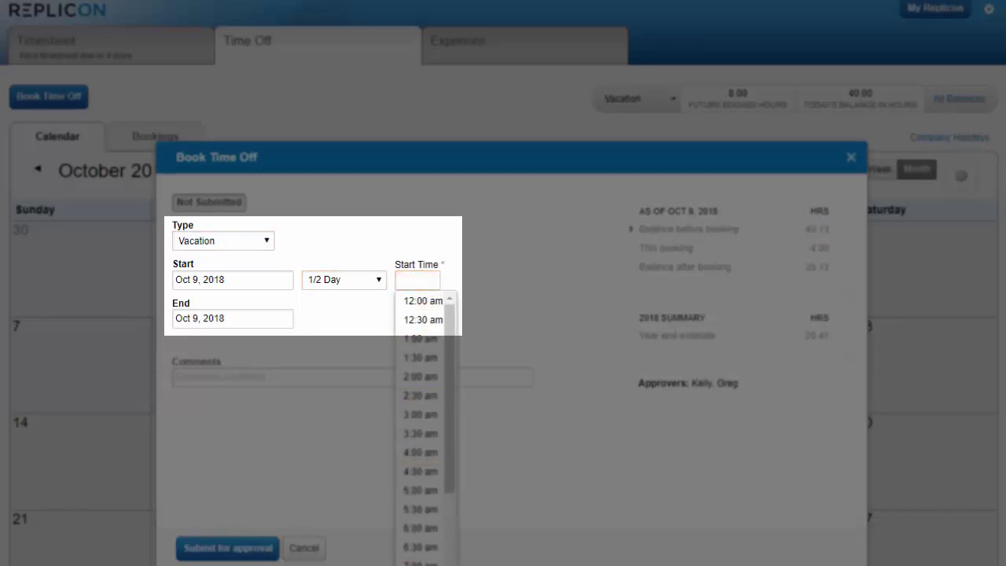
text(10:00 am)
key(Tab)
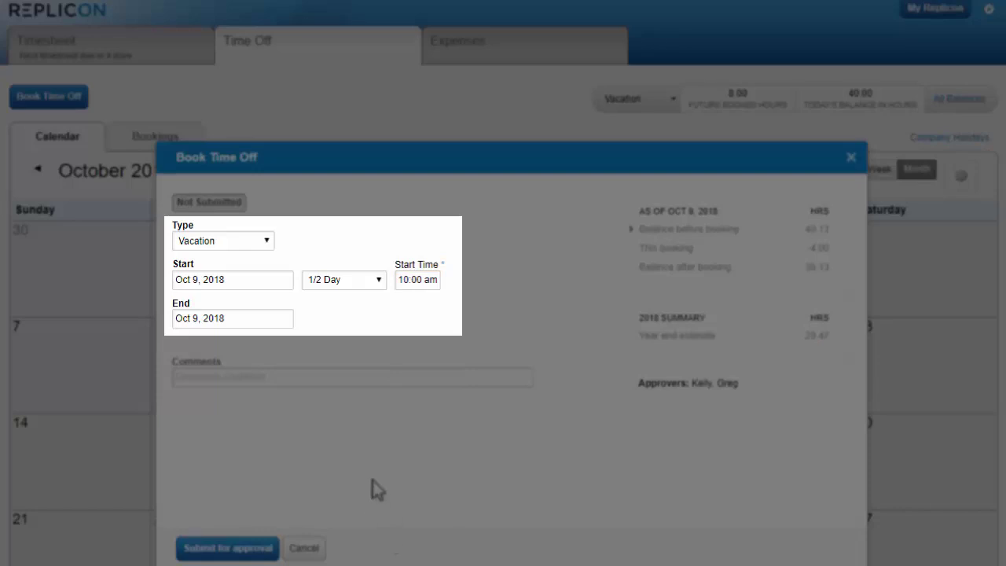
Step: Extend the vacation booking's end date to Oct 12, 2018 and cancel the booking
click(228, 317)
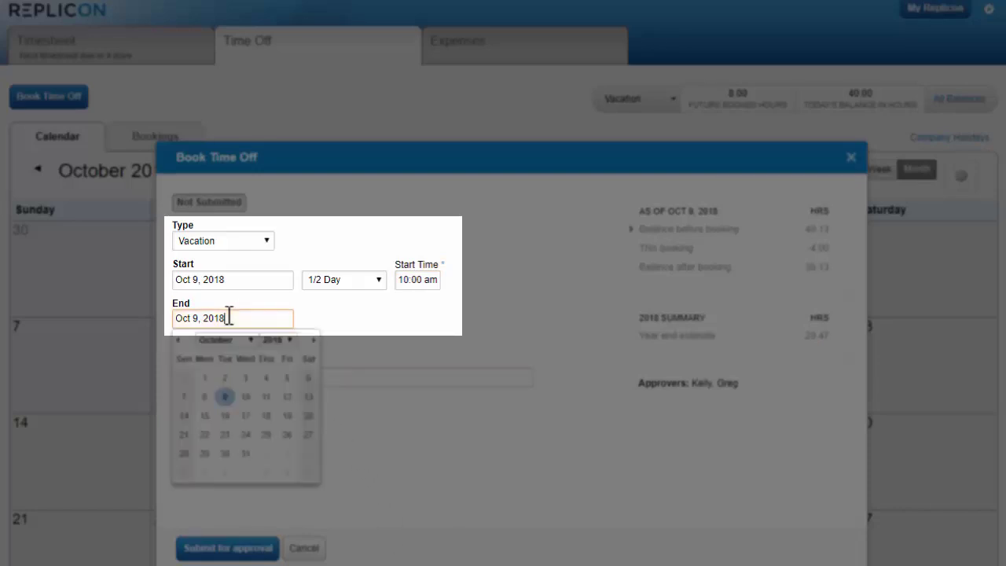
click(289, 396)
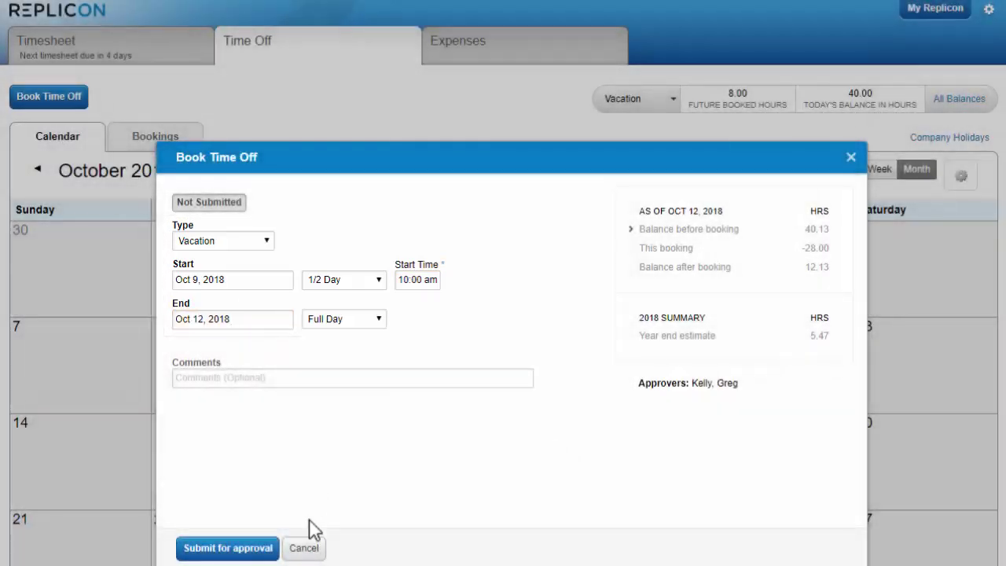
click(304, 548)
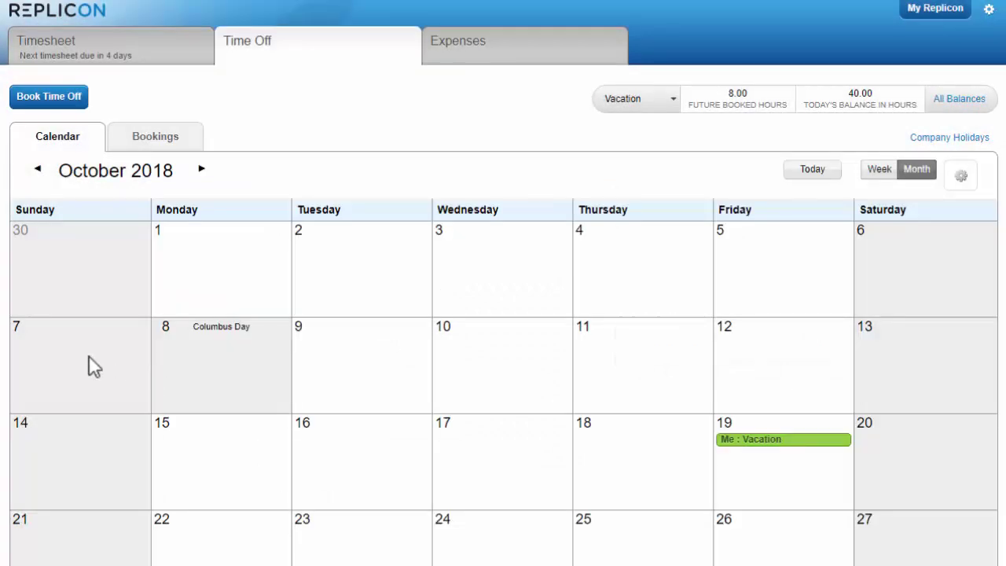
Step: Book full-day Vacation from Oct 7 to Oct 13, 2018 on the calendar and submit it for approval
drag(89, 367, 918, 371)
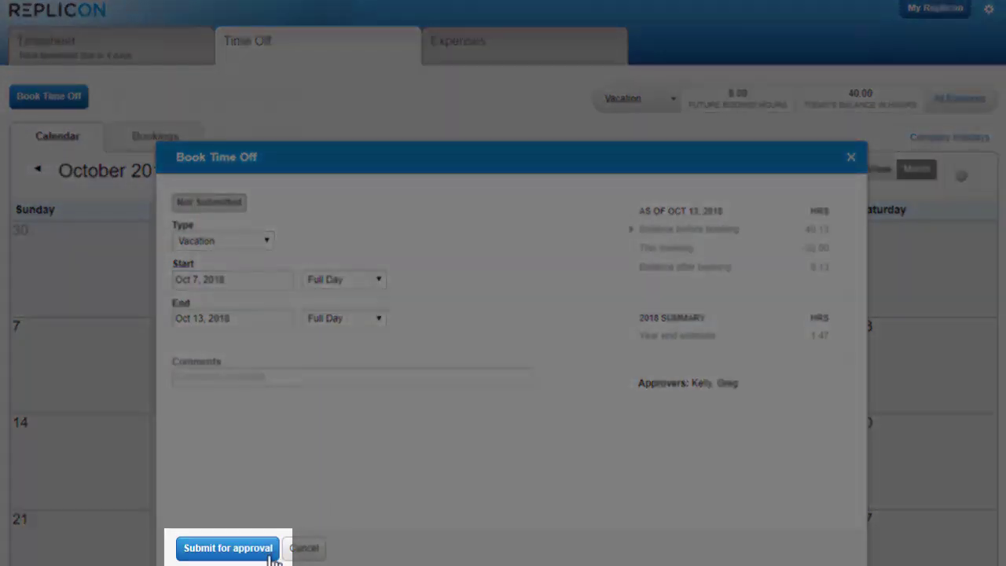
click(271, 554)
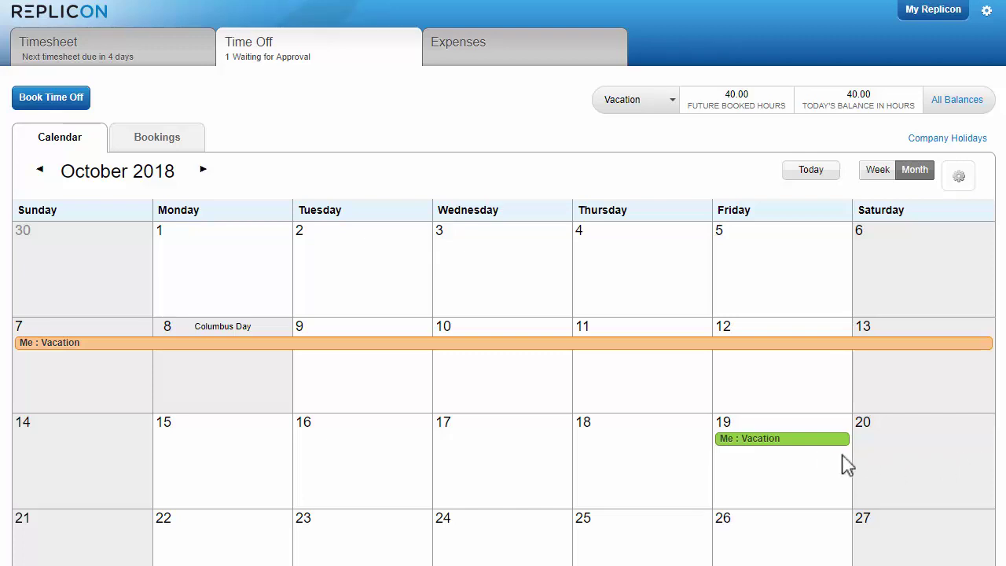
Step: Try deleting the approved Oct 19, 2018 vacation booking, decline the deletion and cancel the editing
click(810, 452)
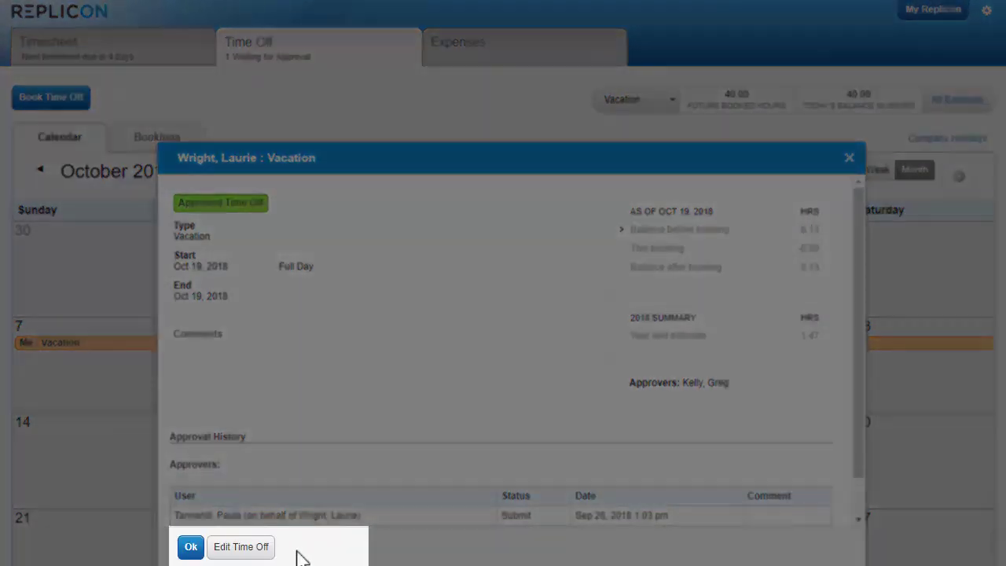
click(260, 552)
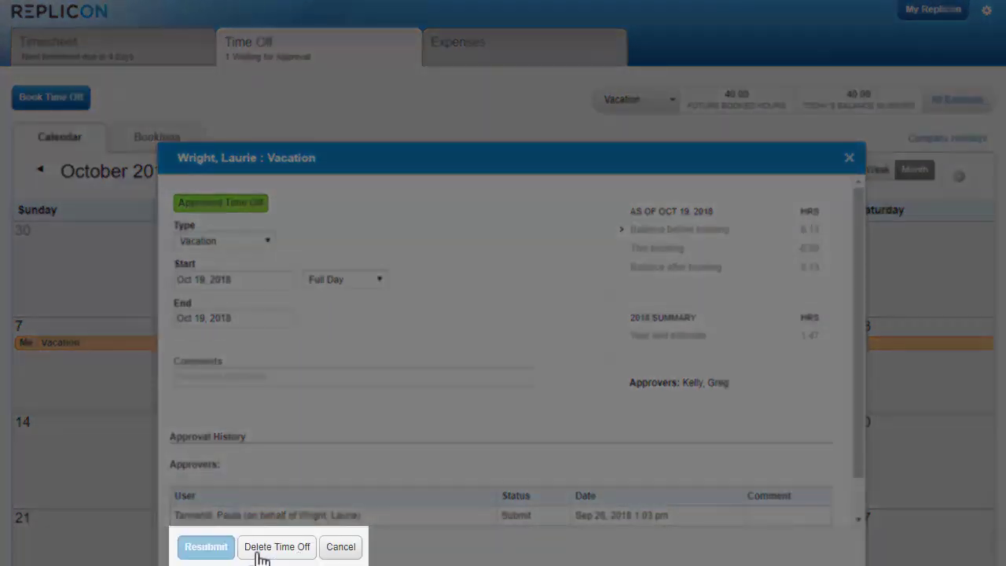
click(259, 552)
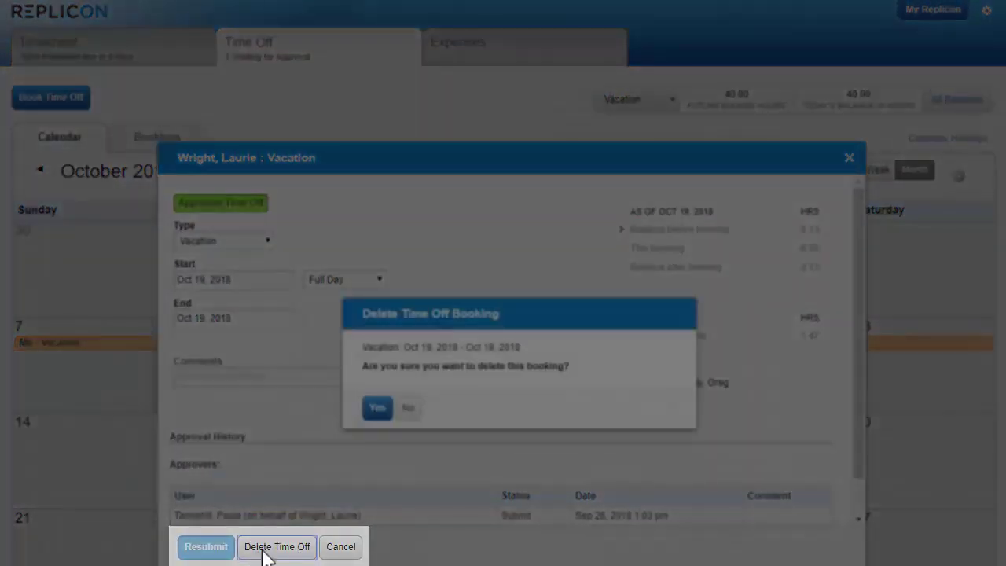
click(405, 409)
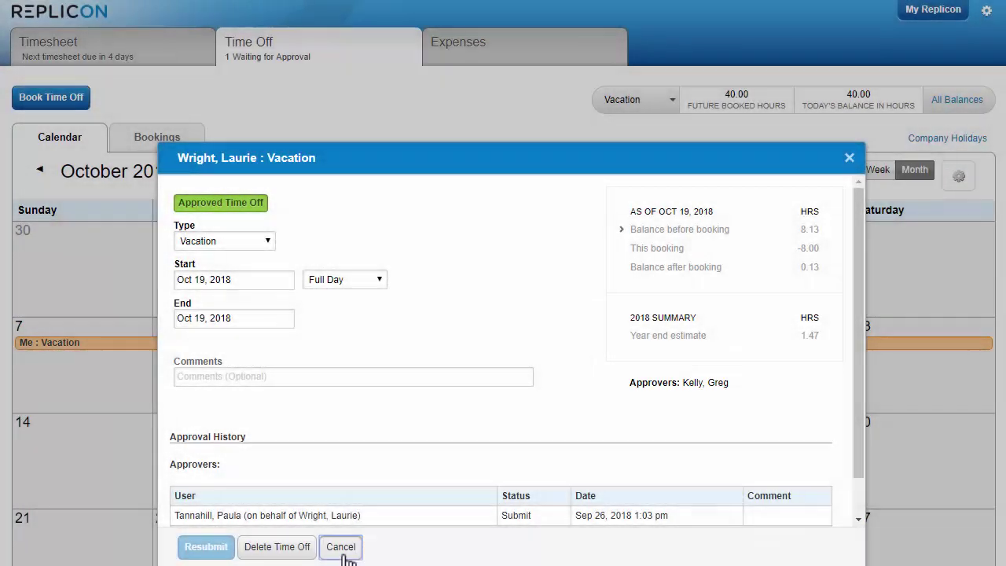
click(341, 547)
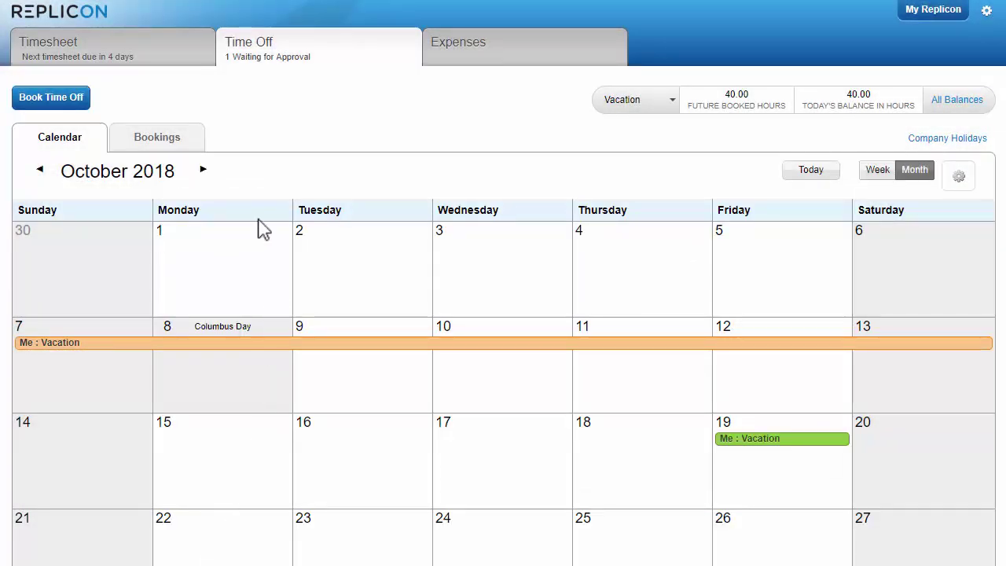
Step: Open a new time off booking from the Sep 24 - Sep 30, 2018 timesheet and cancel it
click(192, 63)
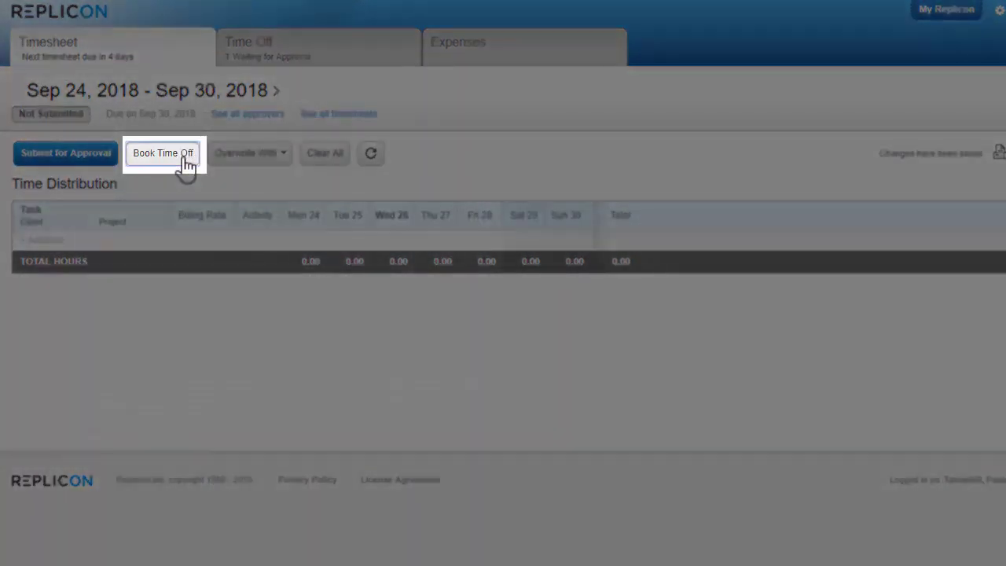
click(189, 154)
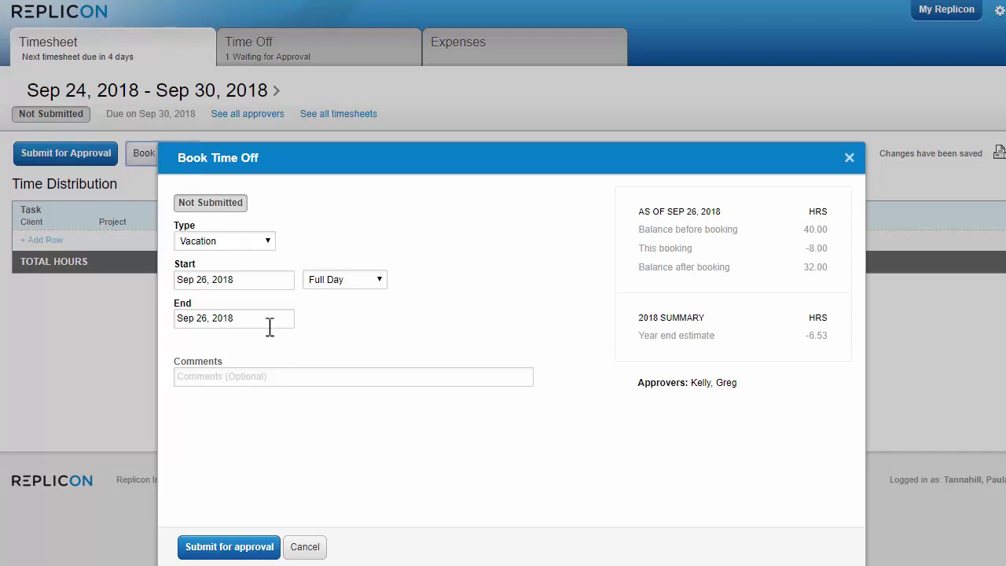
click(304, 547)
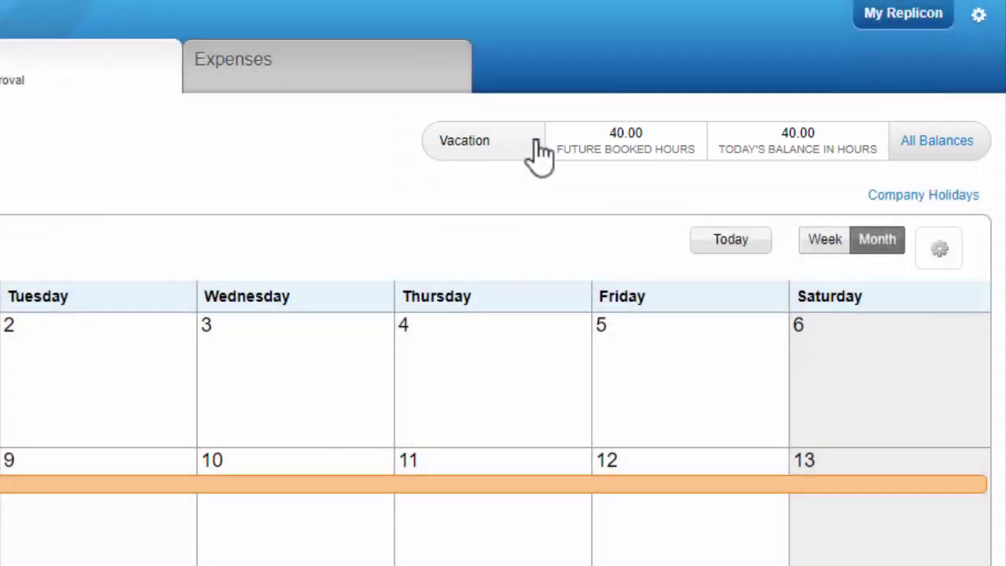
Step: Check the Family Emergency balance summary and open the Vacation details from the list of all time off balances
click(537, 151)
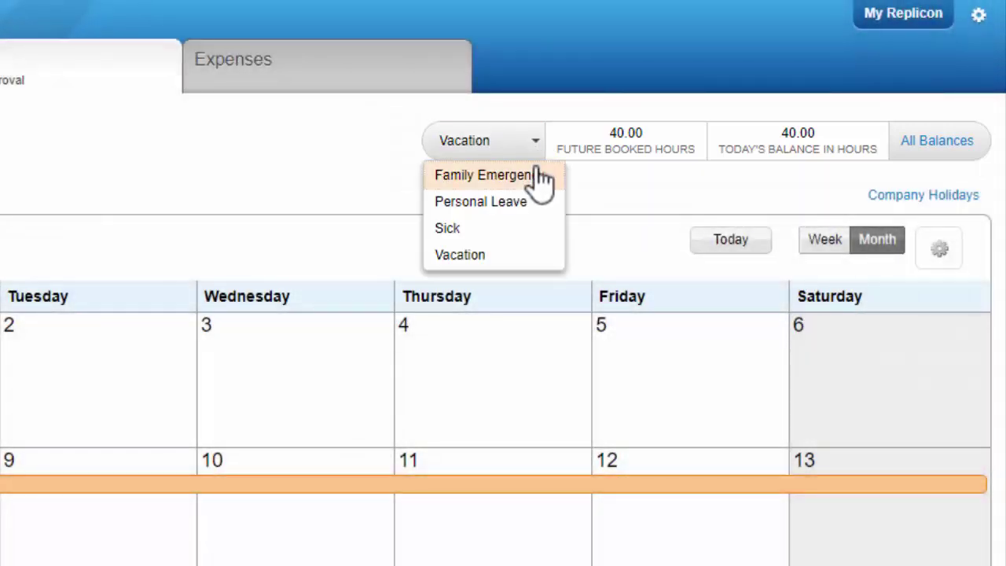
click(539, 174)
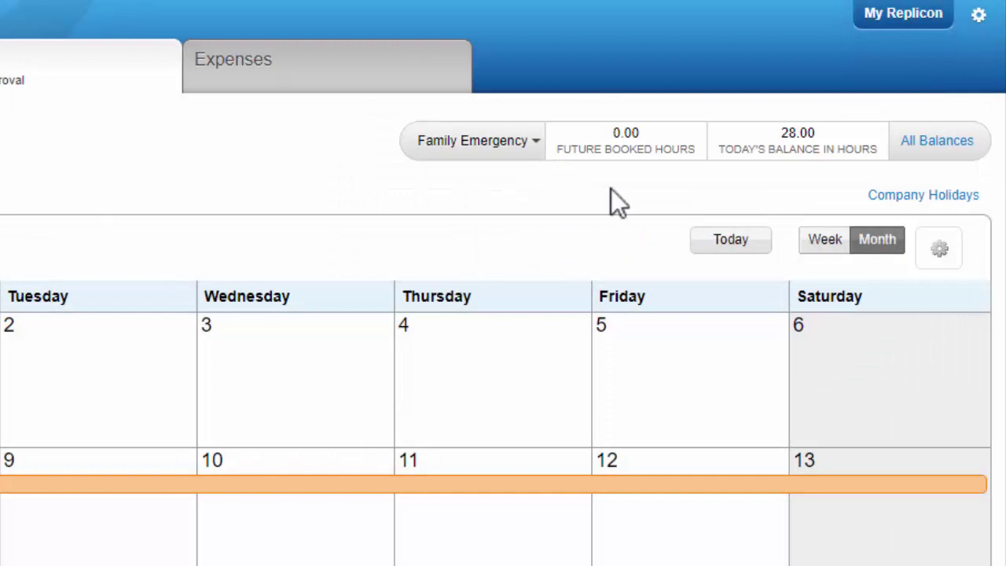
click(943, 145)
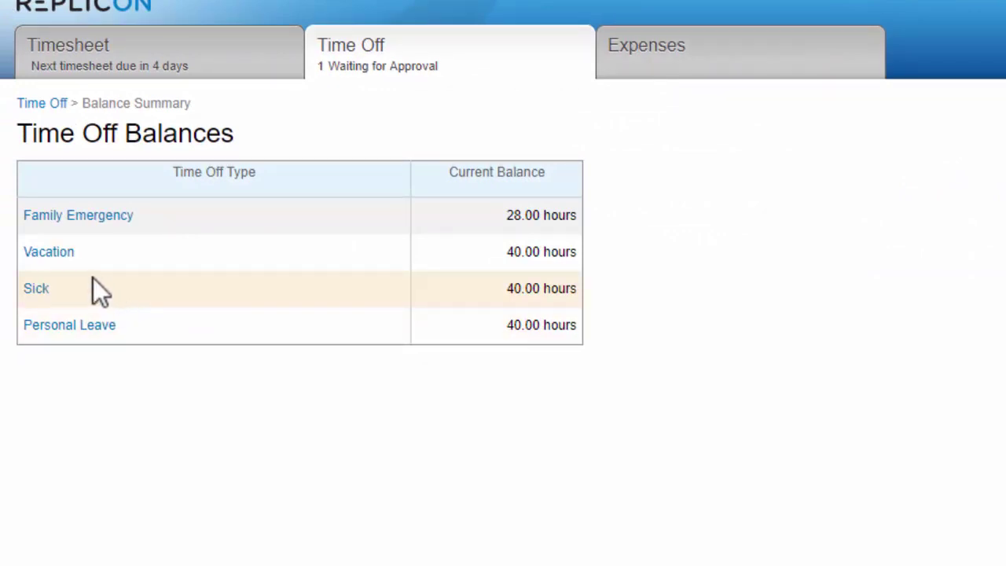
click(66, 257)
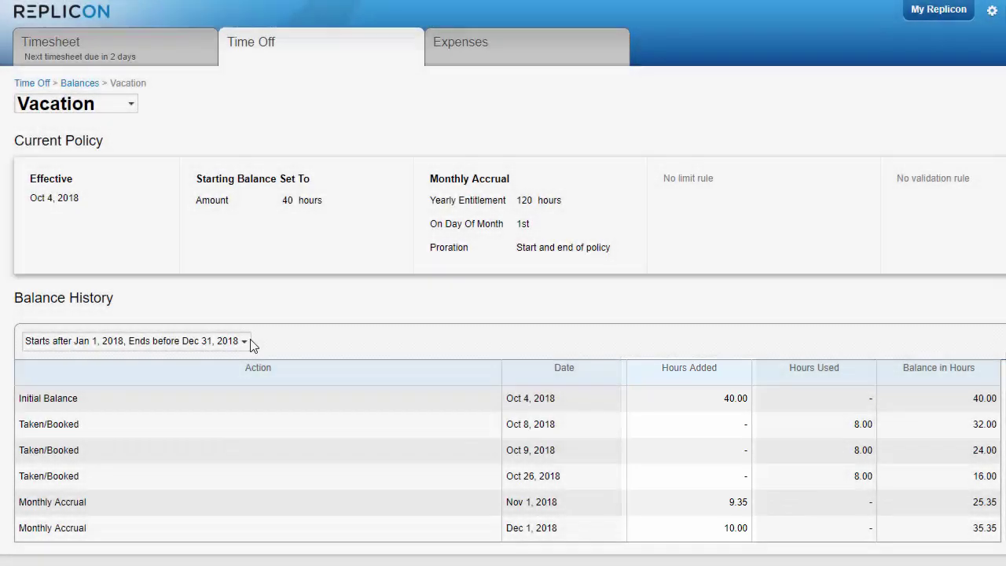
Step: Extend the Vacation balance history's date range to end on Dec 31, 2019
click(245, 341)
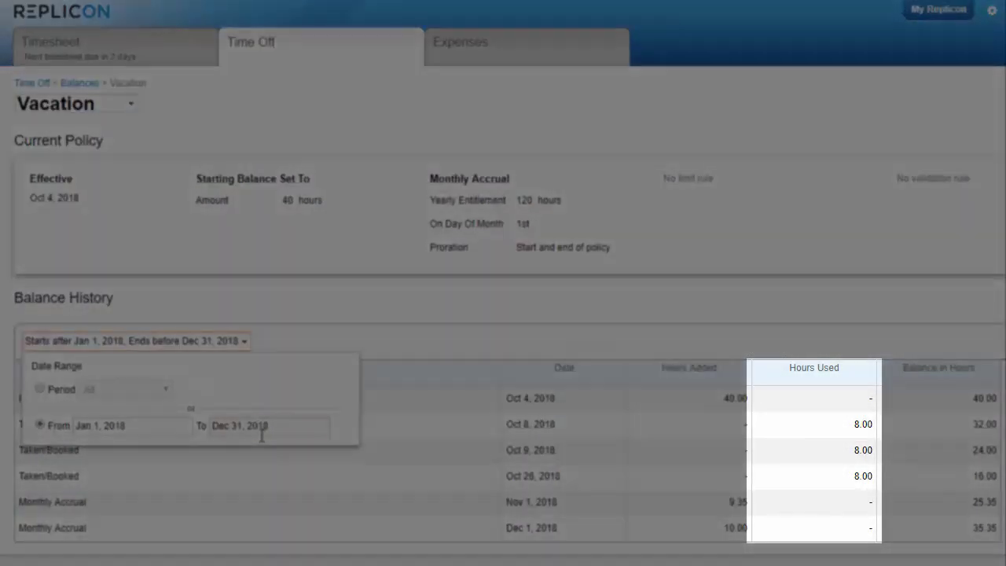
click(259, 426)
click(314, 446)
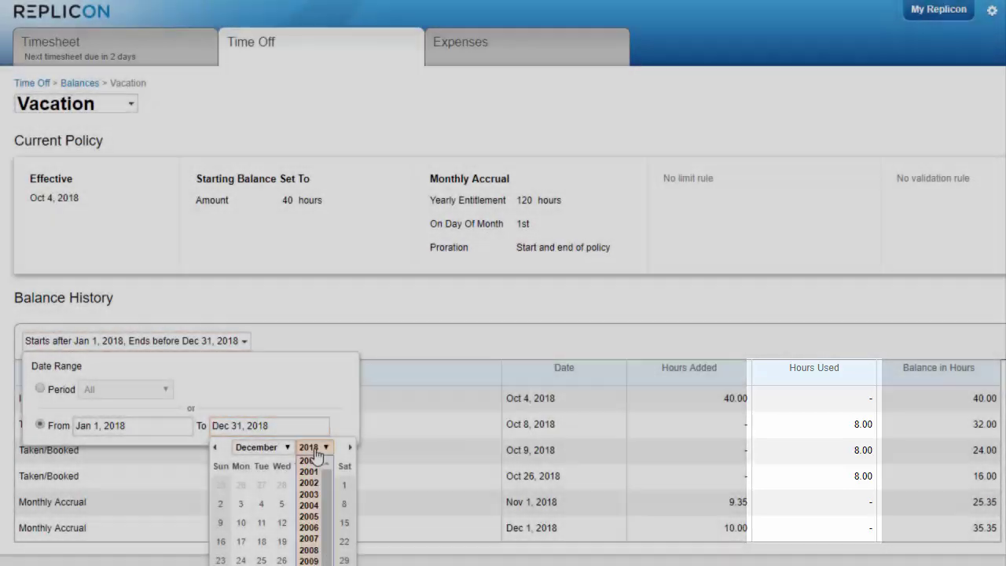
click(308, 520)
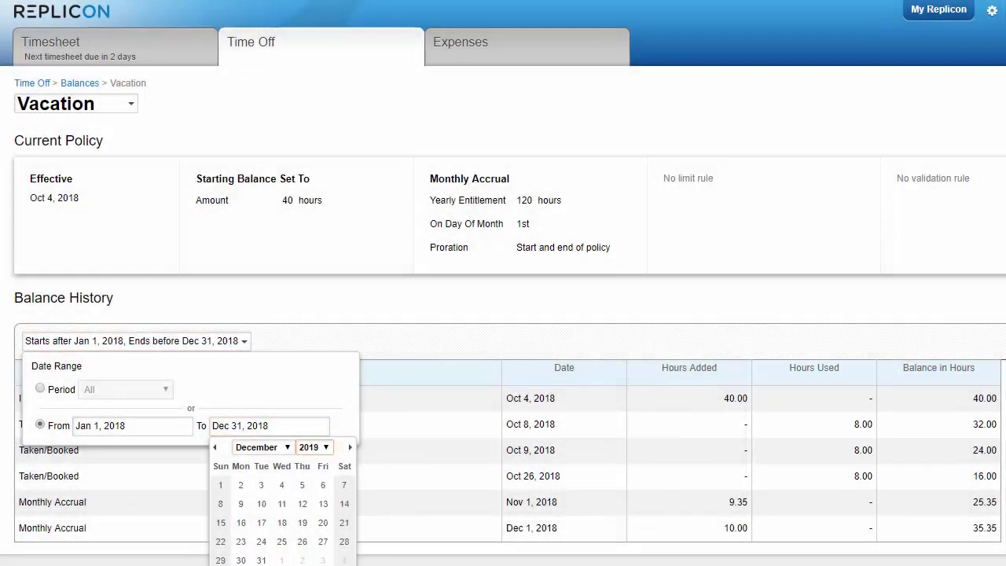
click(261, 560)
click(393, 360)
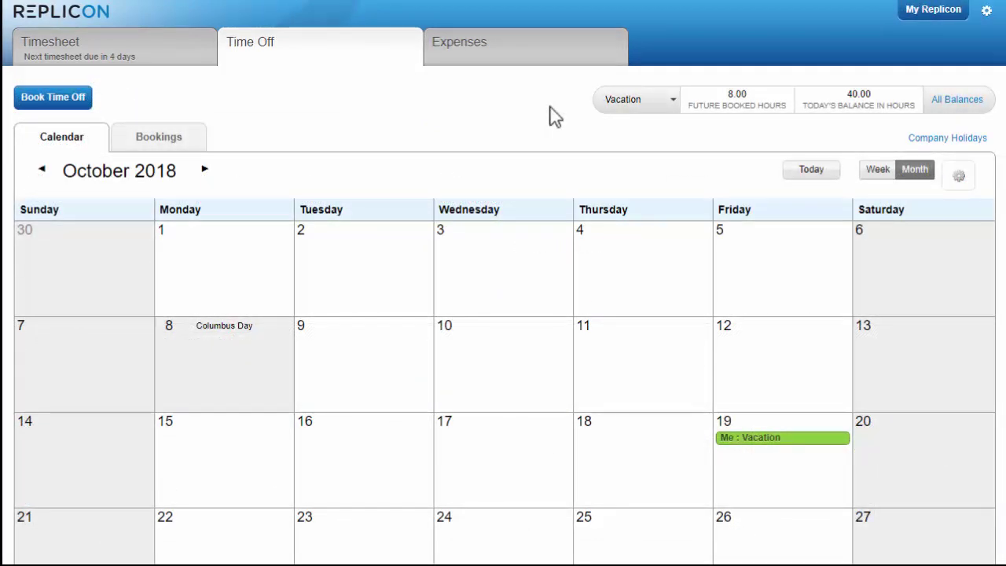
drag(407, 348, 719, 359)
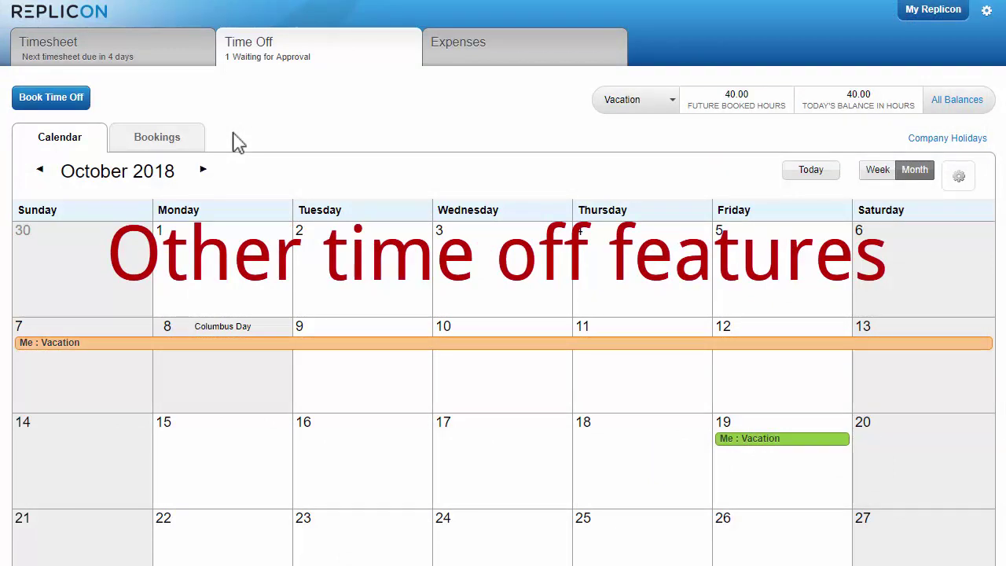
Step: Review the list of time off bookings and return to the calendar, switching it between week and month views
click(164, 143)
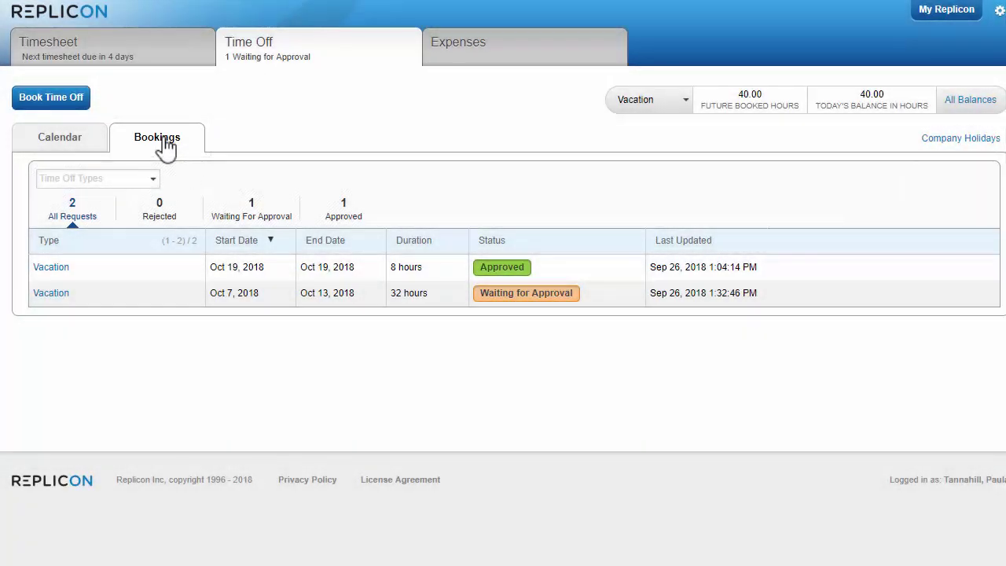
click(86, 149)
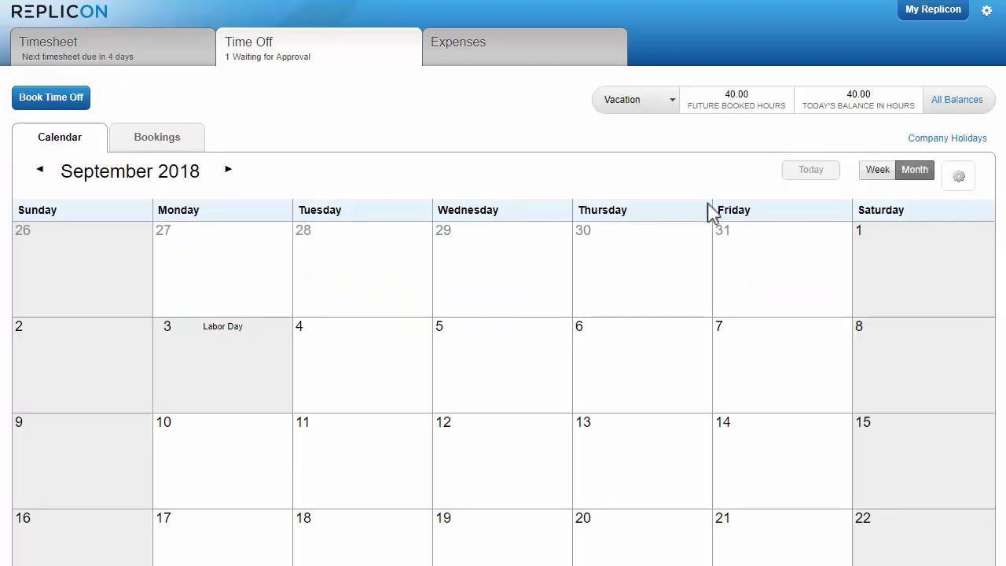
click(878, 178)
click(914, 172)
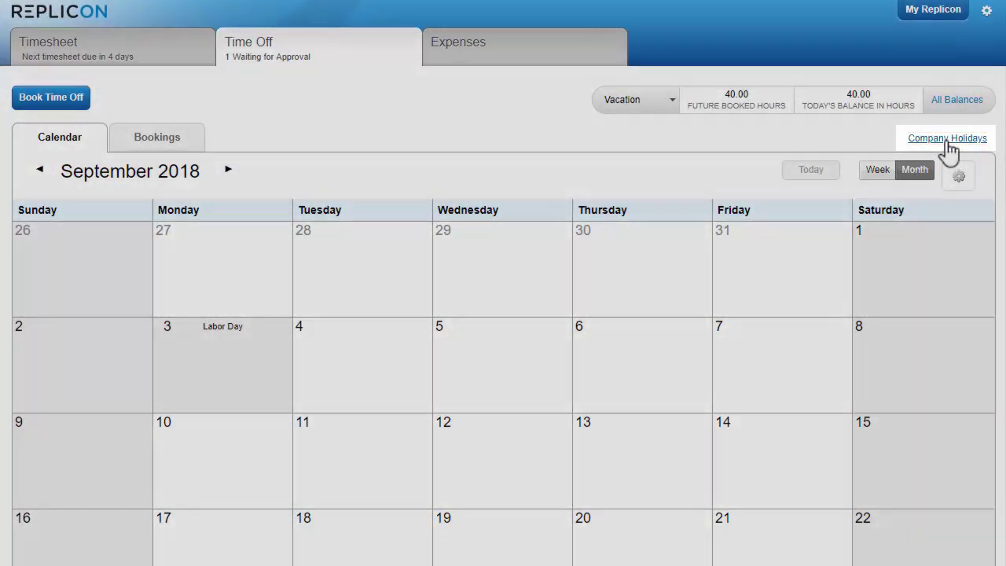
Step: View the company holidays list for the United States and open its year choices
click(948, 141)
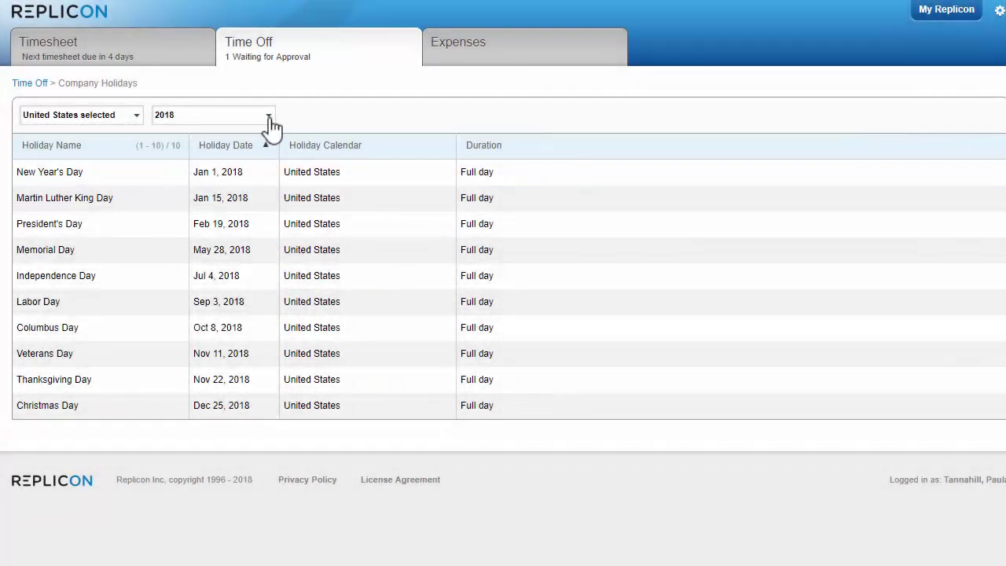
click(265, 115)
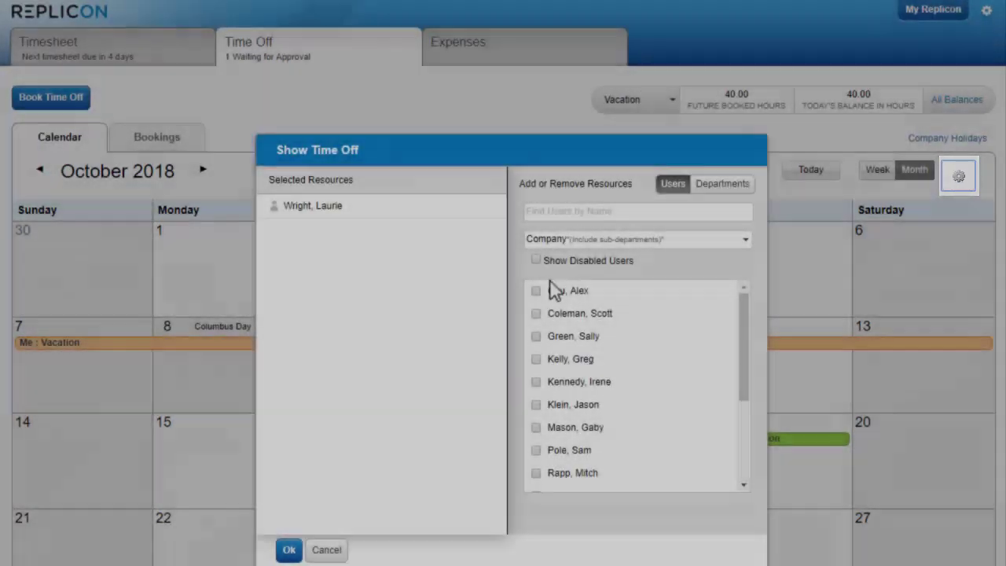
Step: Add the first, seventh and eighth listed users to the resources whose time off the calendar shows
click(538, 290)
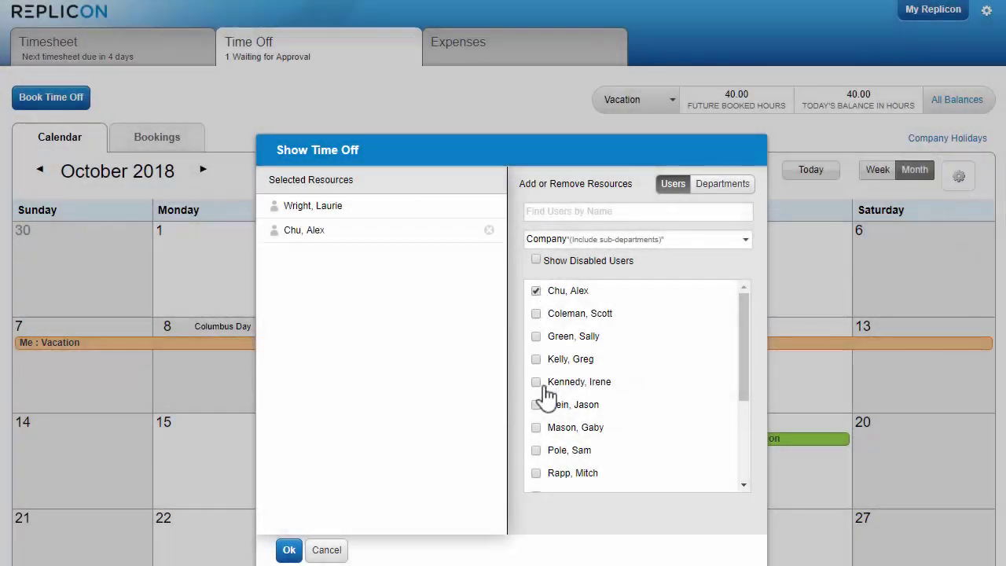
click(536, 428)
click(535, 450)
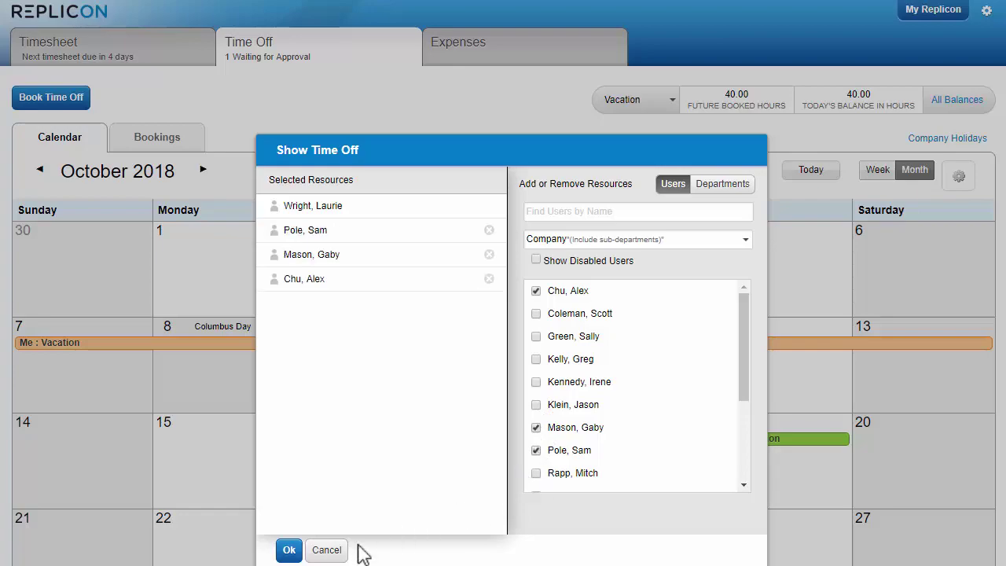
click(289, 549)
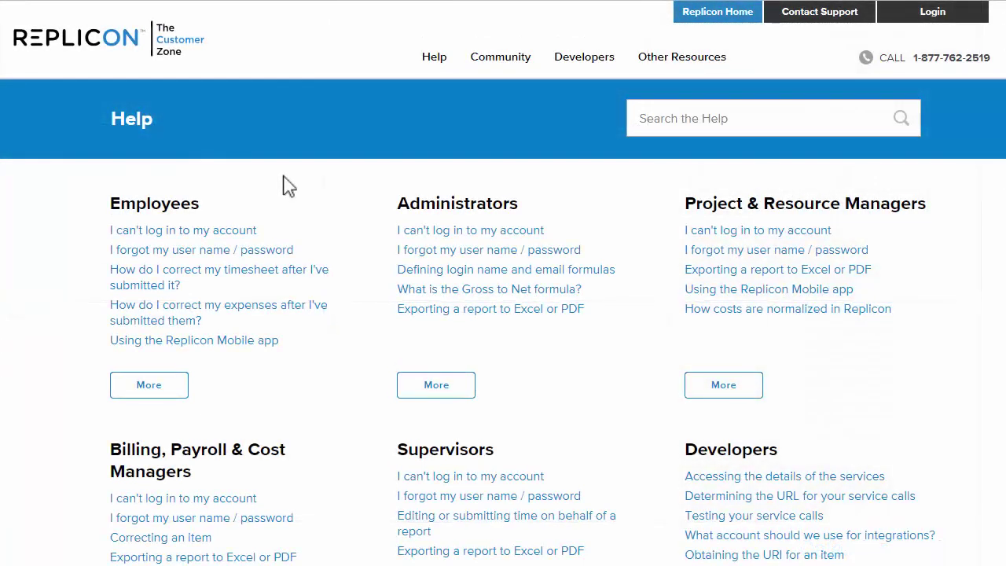
Step: In the Replicon Customer Zone help, open the Employees section and its Booking Time Off topics
click(188, 210)
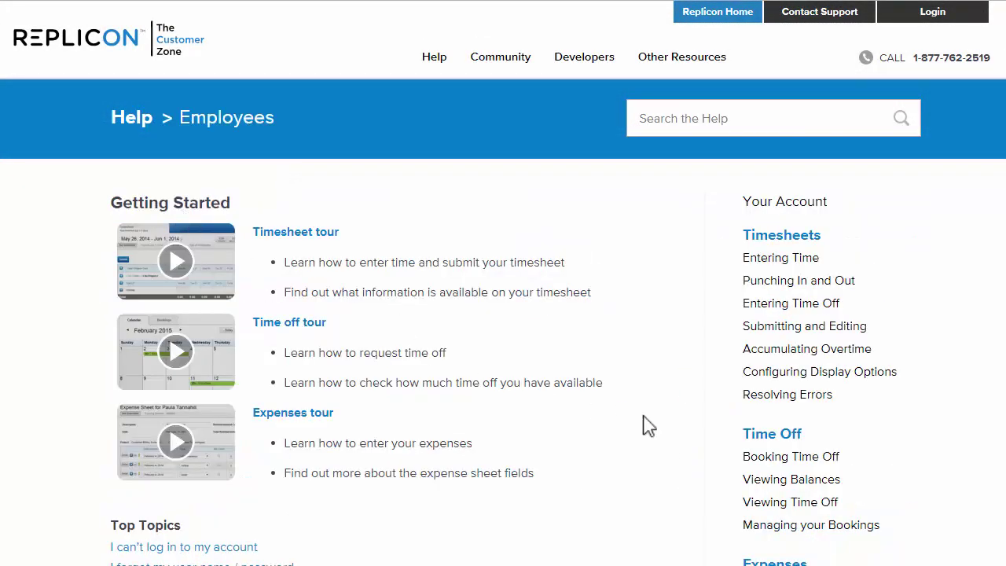
click(775, 463)
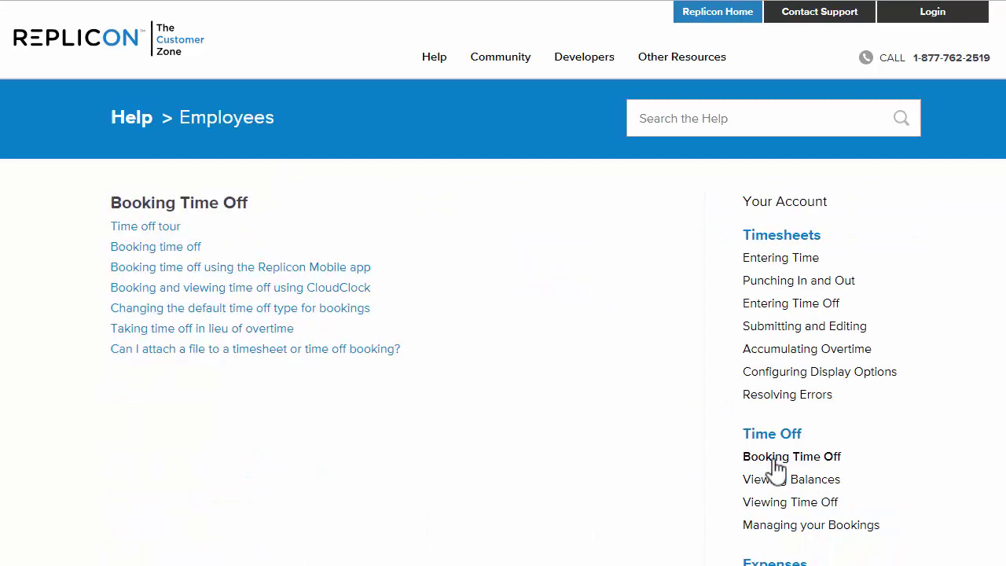